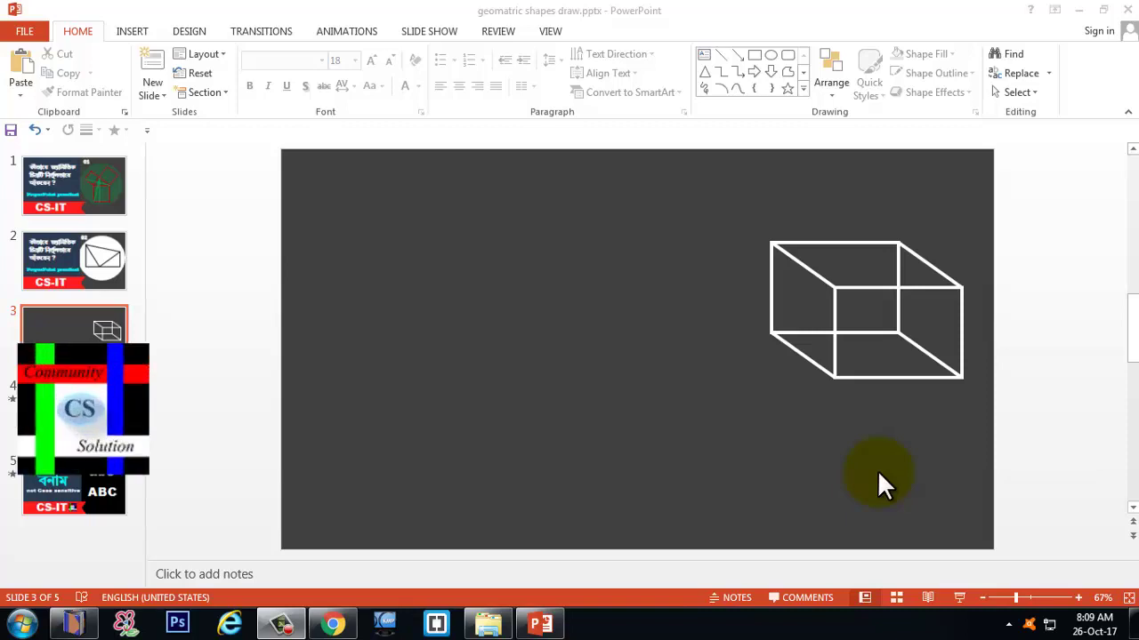
Circle the example wireframe cube with the annotation pen, then clear the mark.
drag(732, 215, 987, 417)
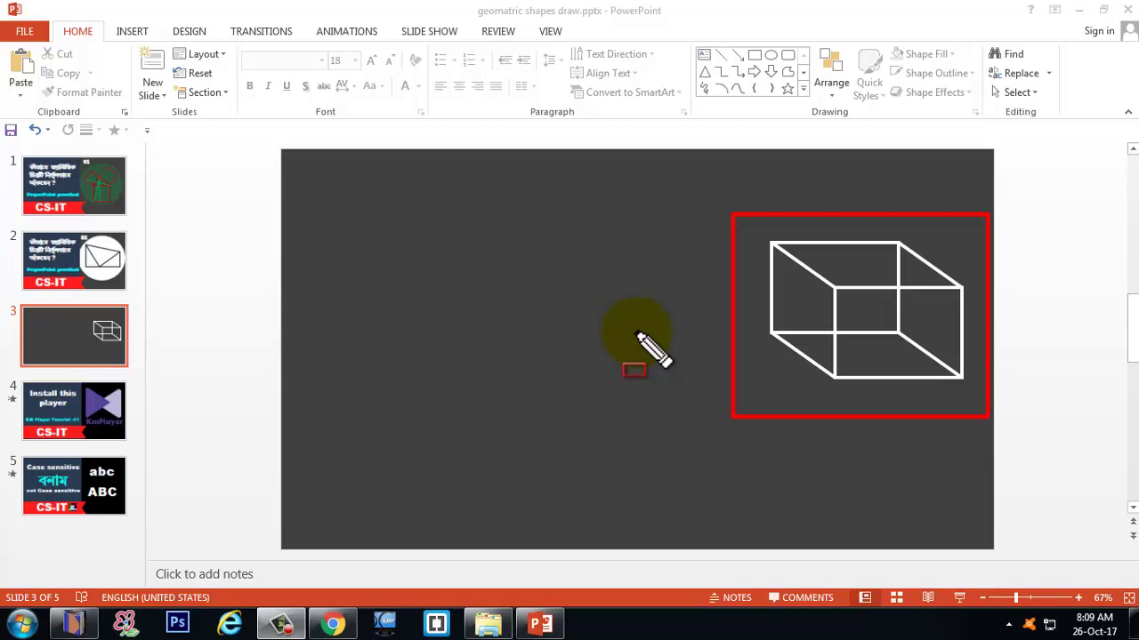
key(Escape)
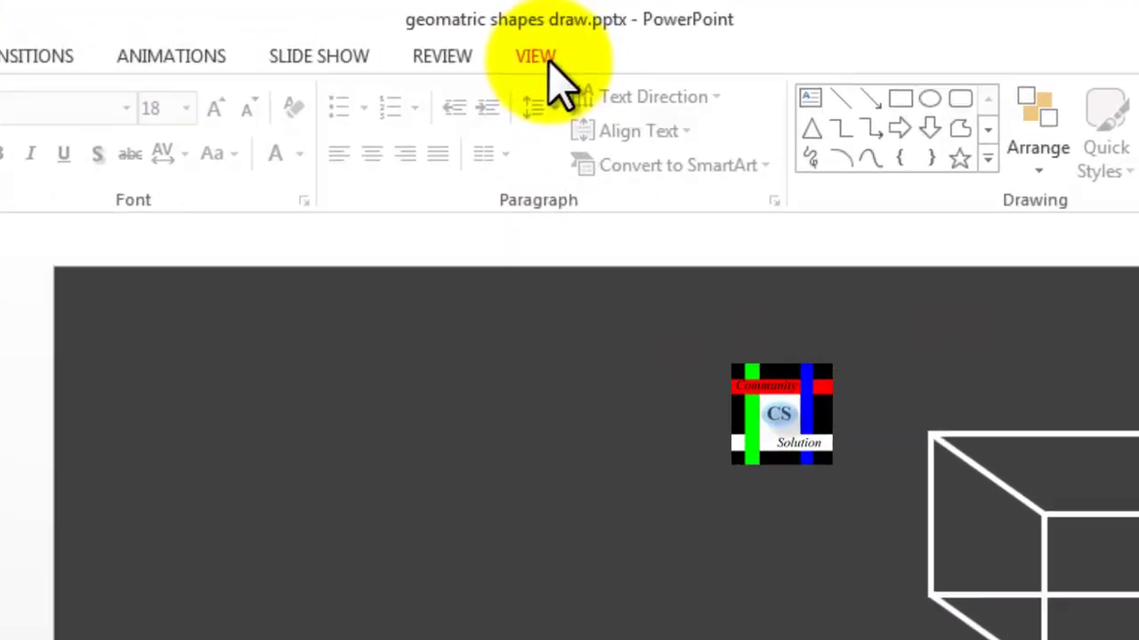
Switch on Gridlines from the View tab.
click(555, 34)
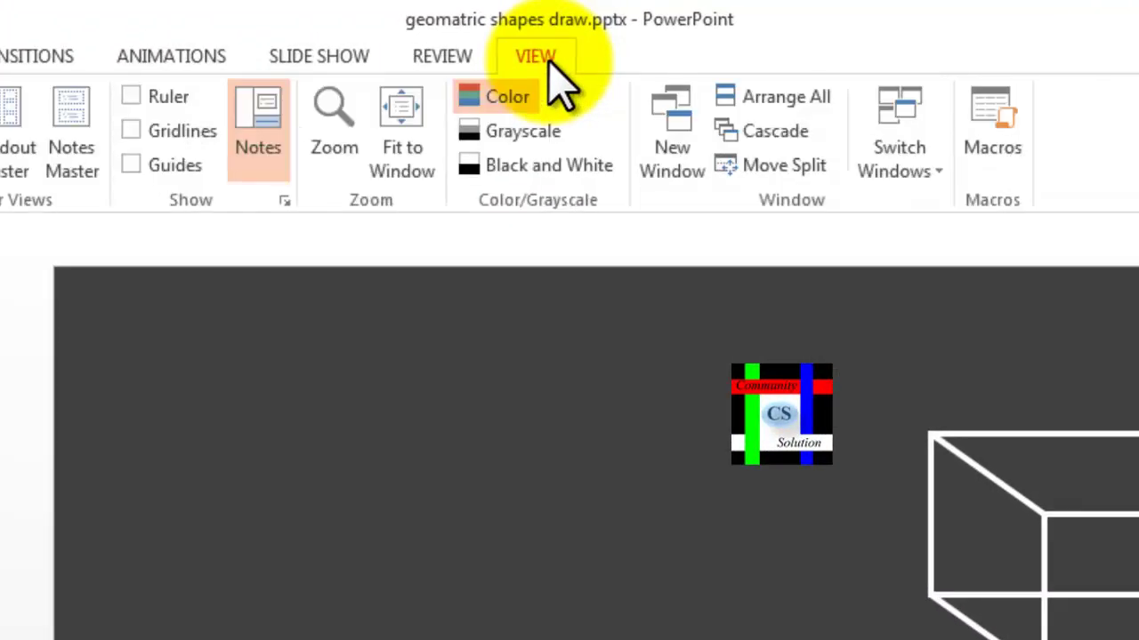
click(131, 130)
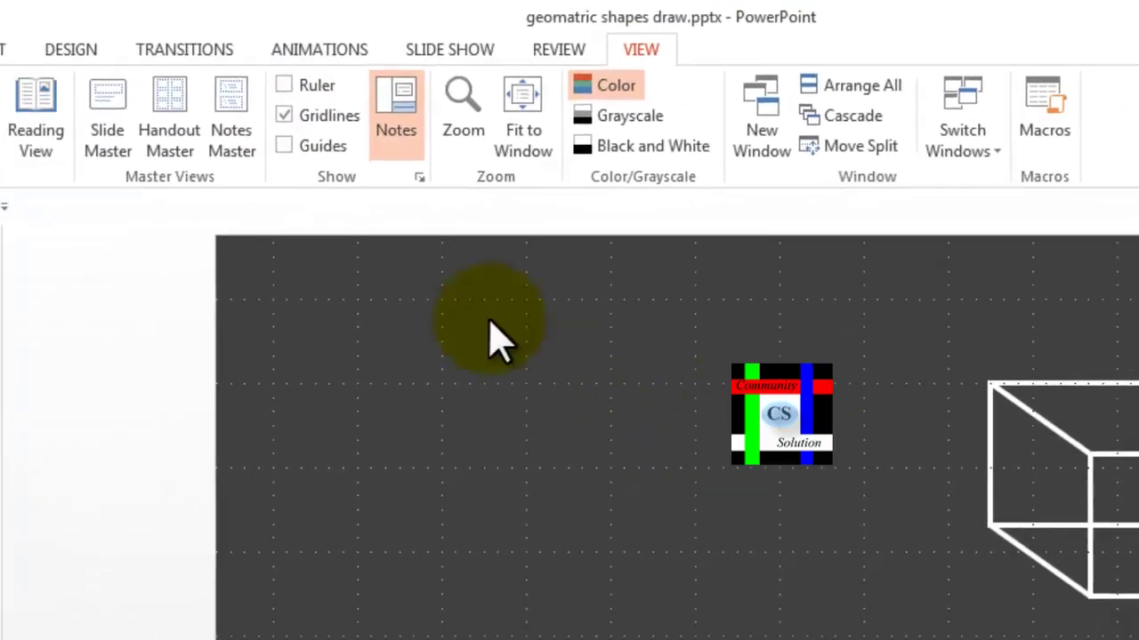
click(131, 49)
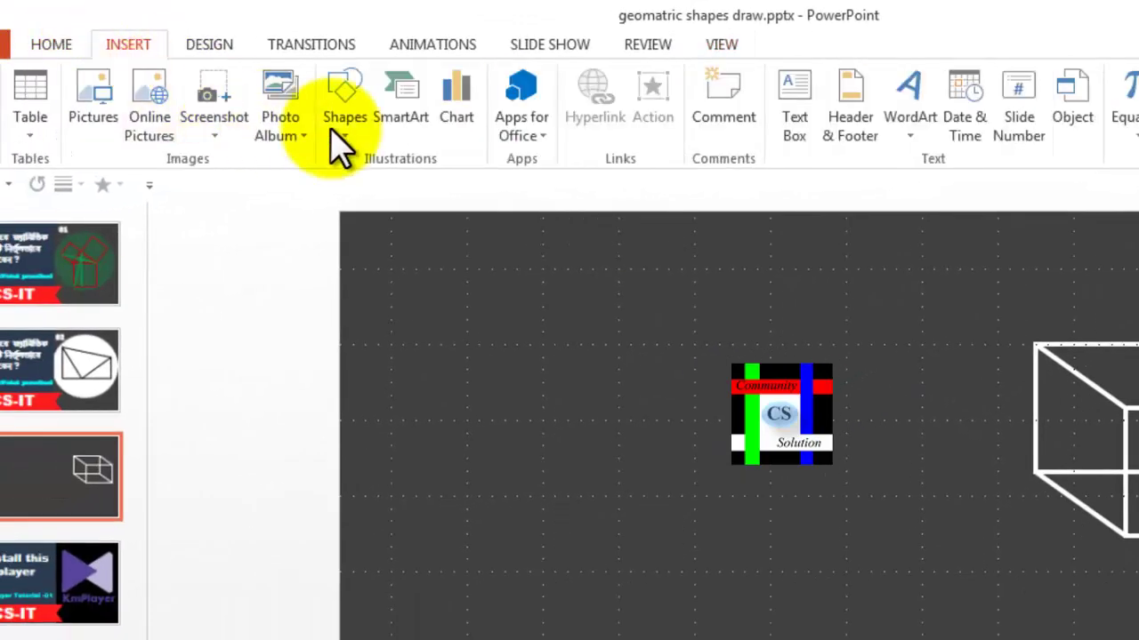
Draw a square with the Rectangle shape just left of the slide centre.
click(355, 133)
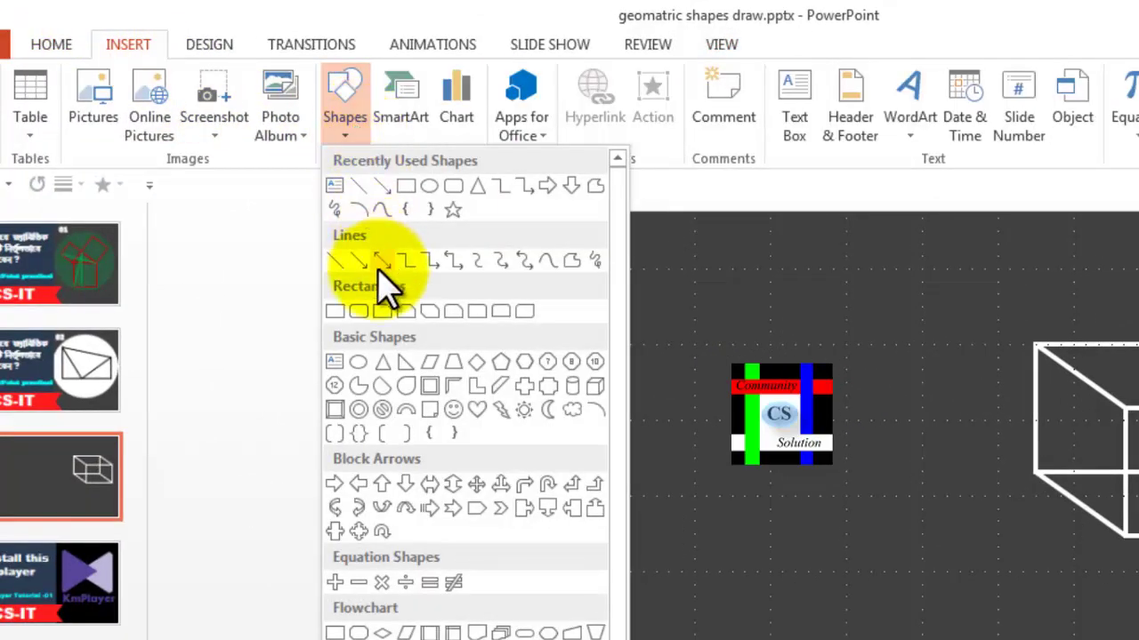
click(336, 313)
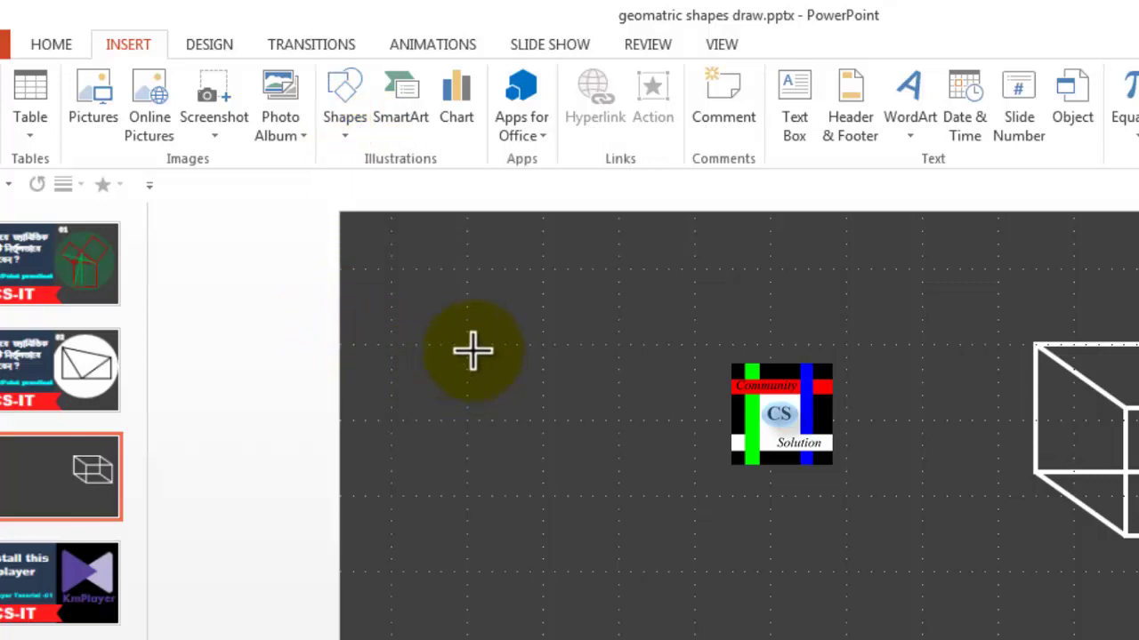
drag(467, 344, 618, 494)
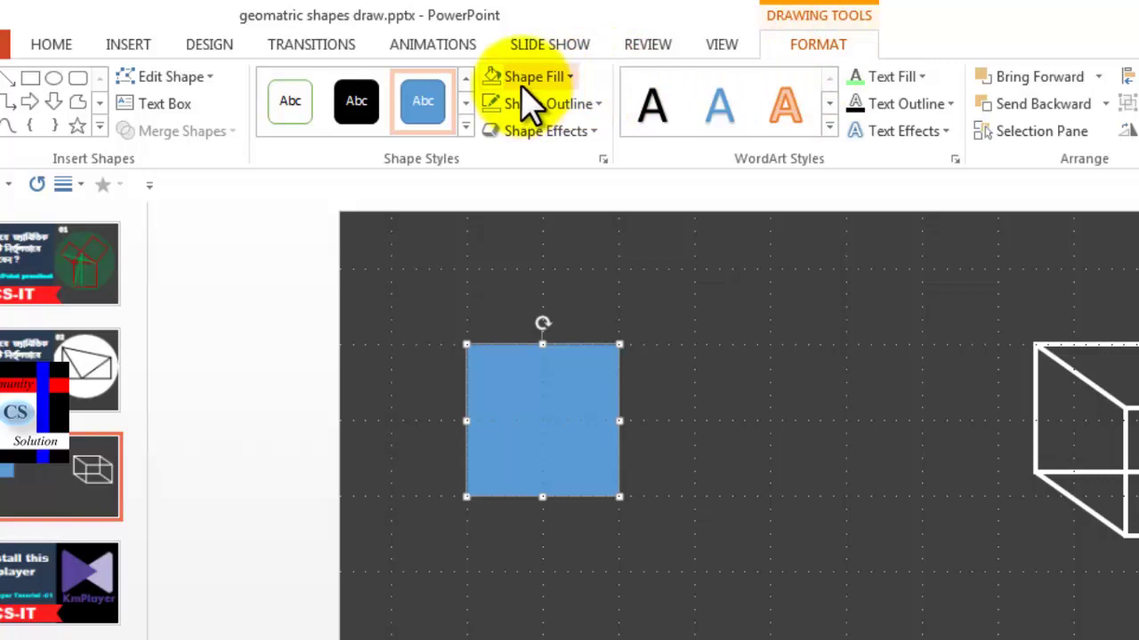
Give the square No Fill and a black 4½ pt outline.
click(559, 79)
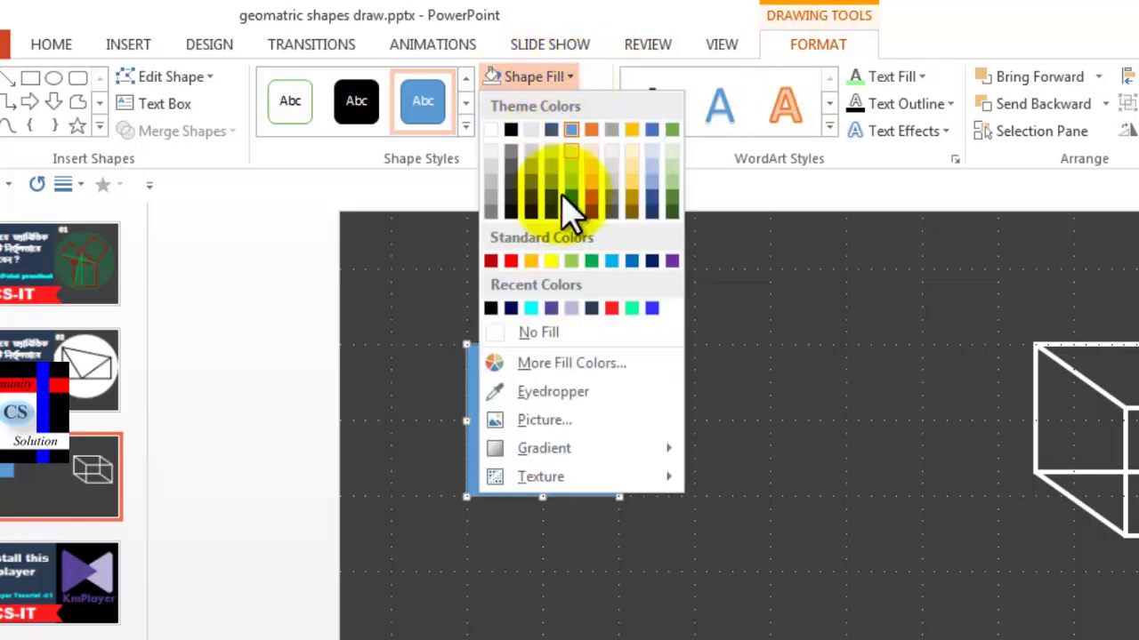
click(545, 337)
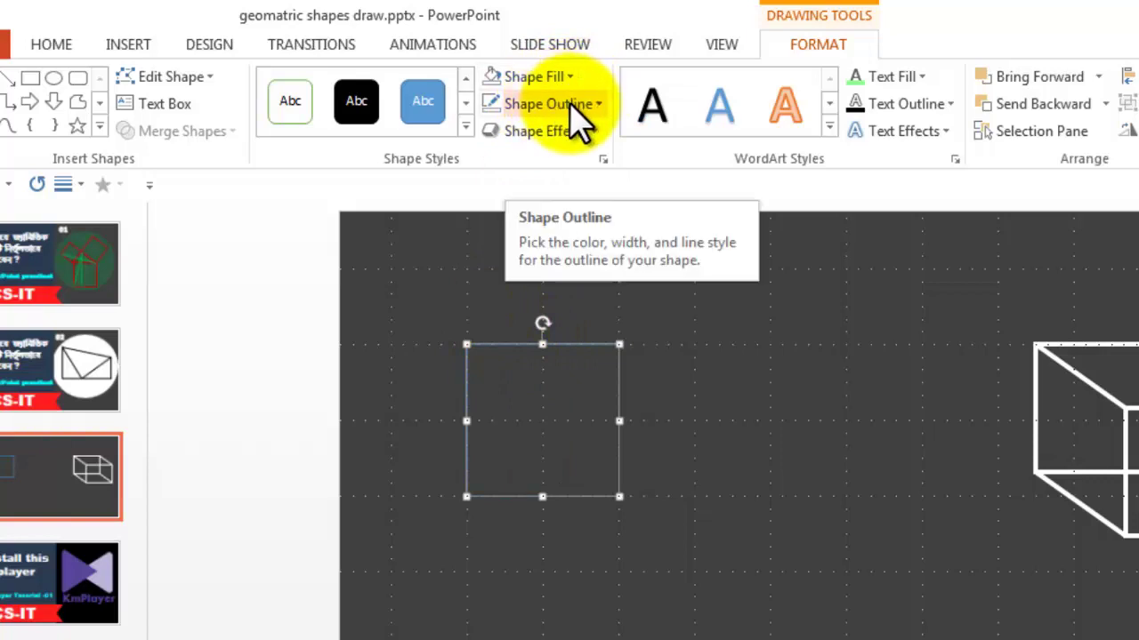
click(547, 103)
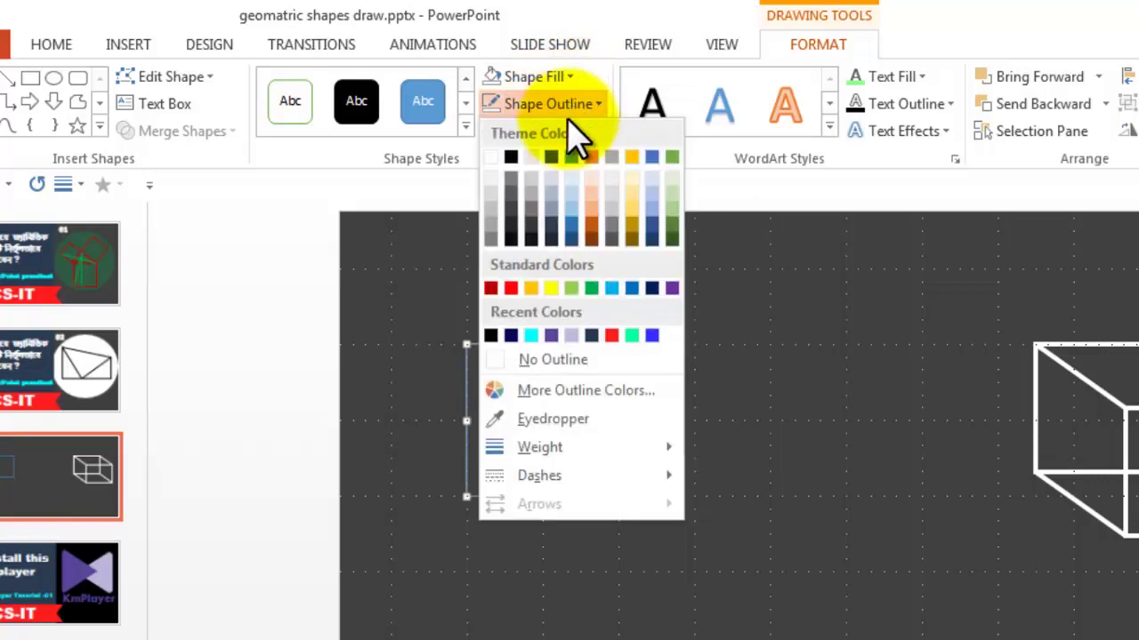
click(516, 157)
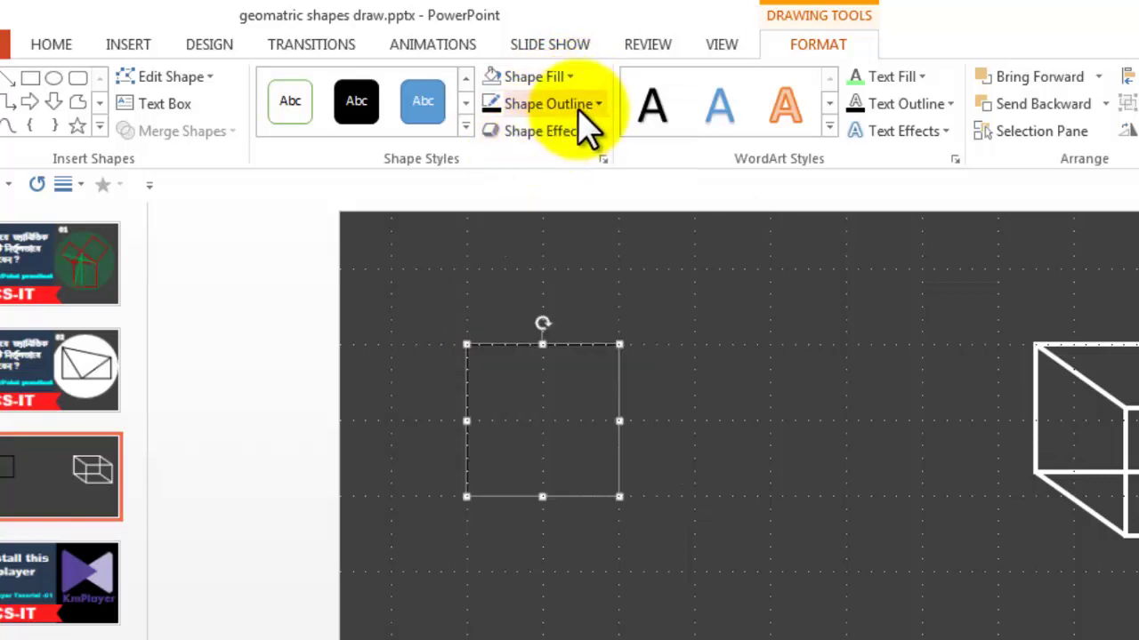
click(547, 105)
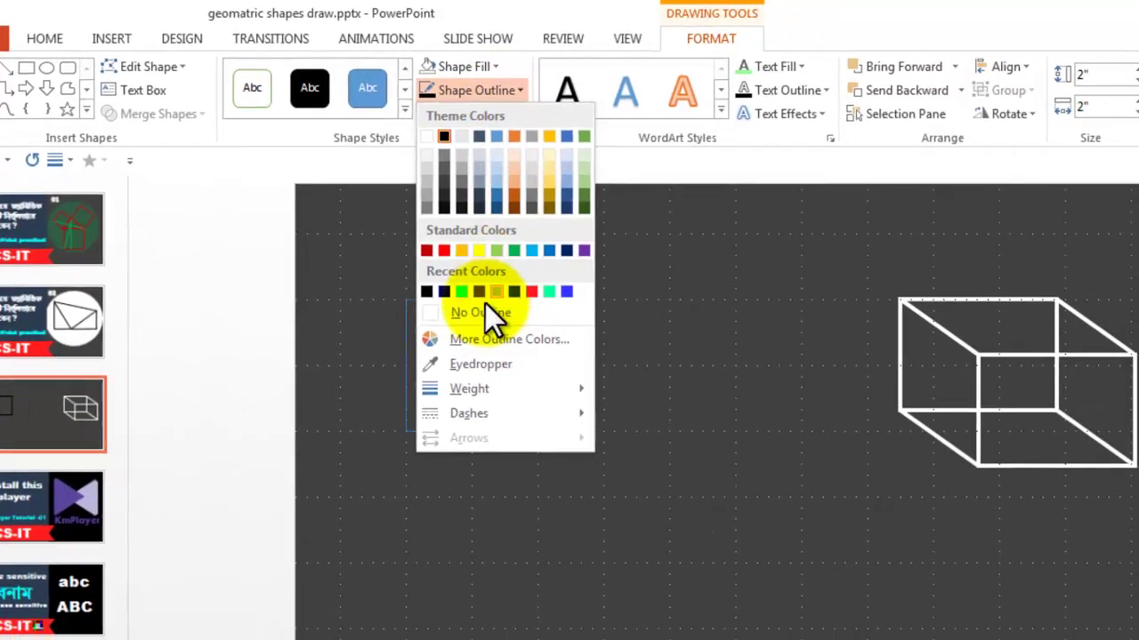
mouse_move(475, 394)
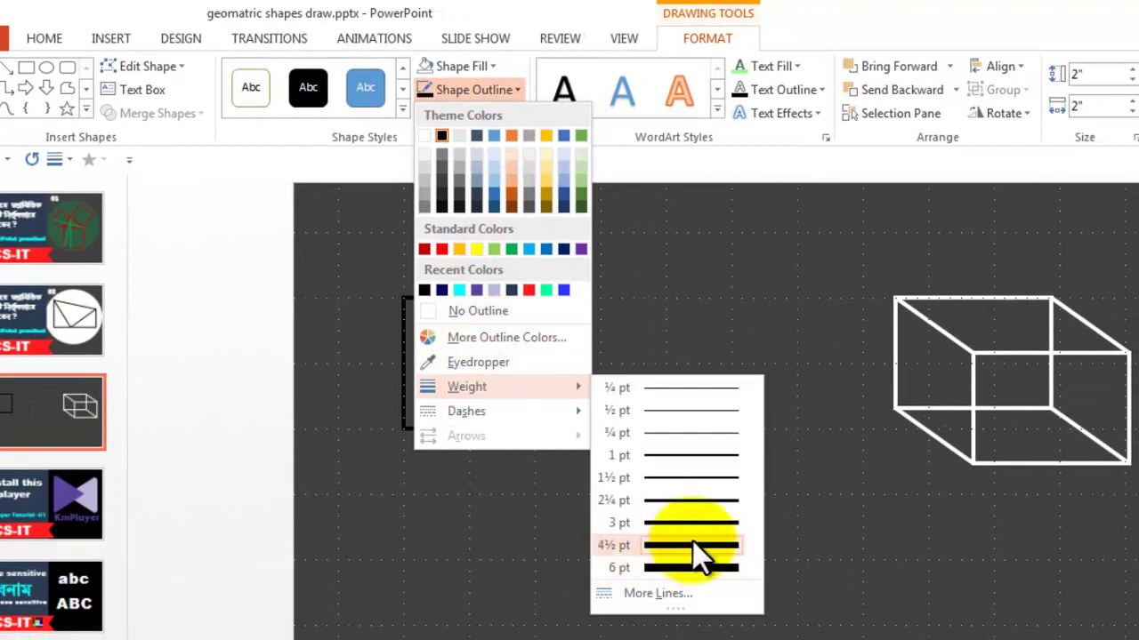
click(692, 546)
click(598, 367)
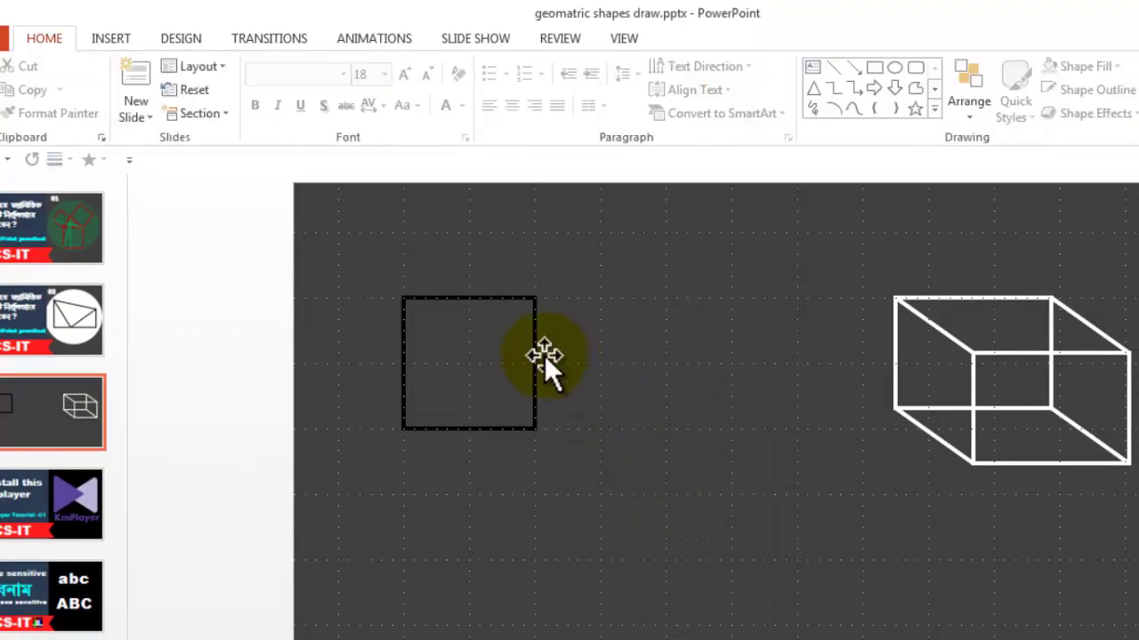
Duplicate the square with Ctrl+D and move the copy down-right, overlapping the original.
click(534, 394)
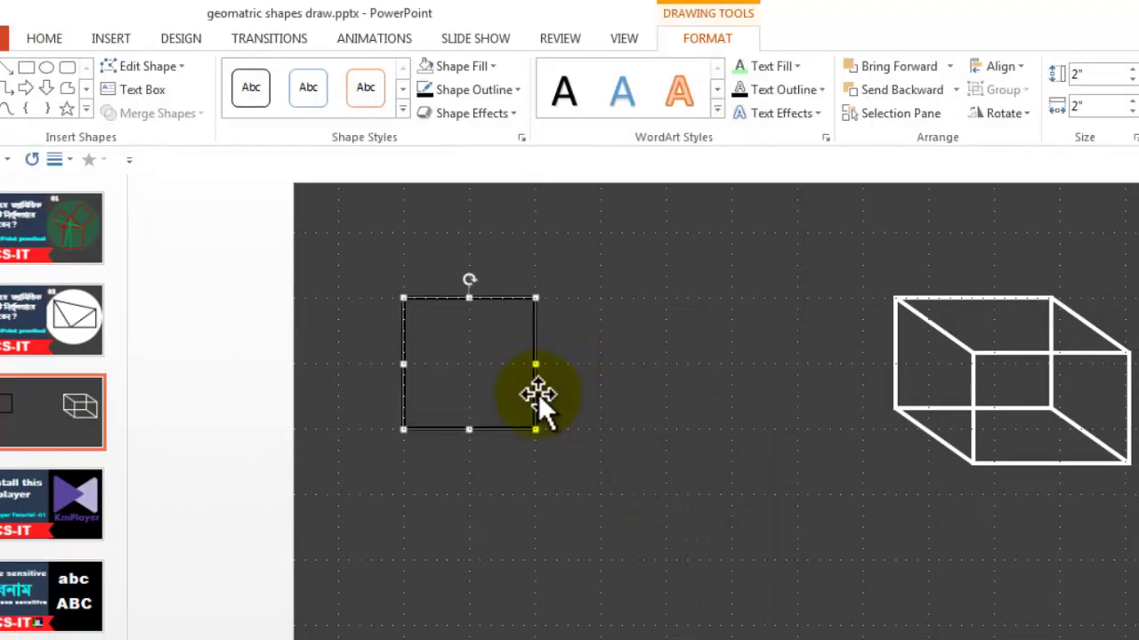
key(ctrl+d)
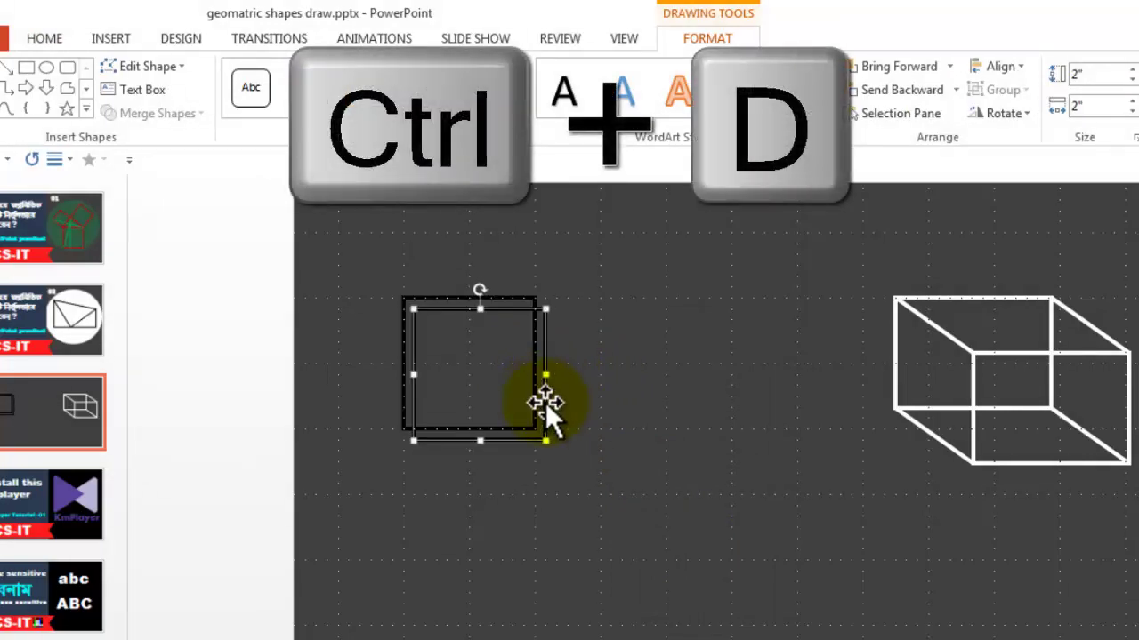
mouse_move(547, 404)
mouse_down()
mouse_move(591, 465)
mouse_move(654, 436)
mouse_up()
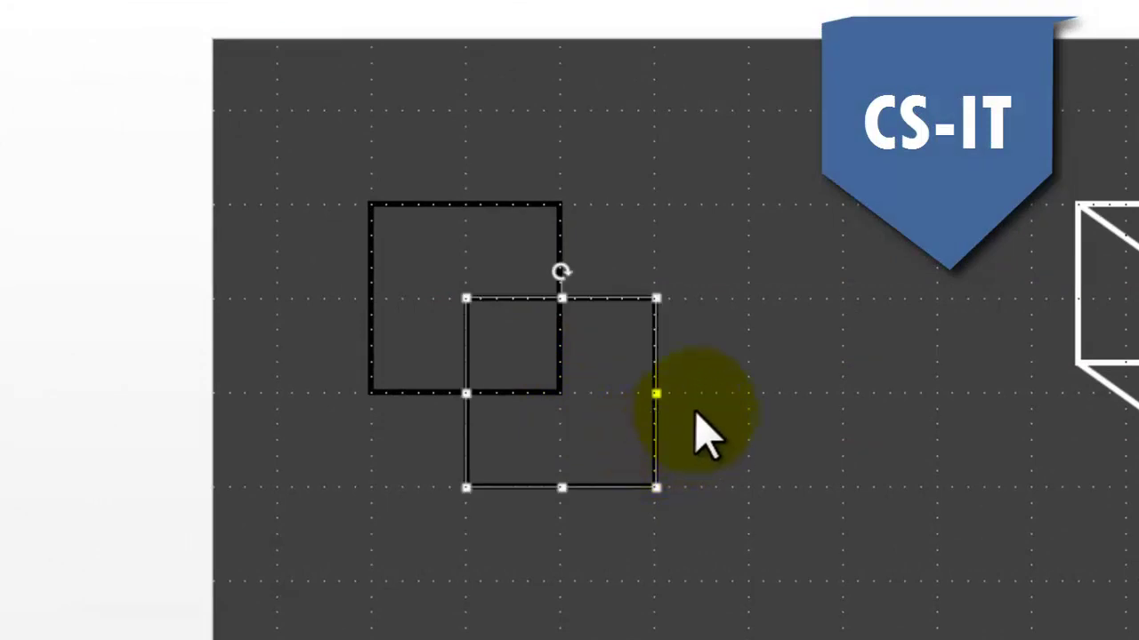
Sketch a diagonal guide between the square corners with the annotation pen, then clear it.
key(ctrl+4)
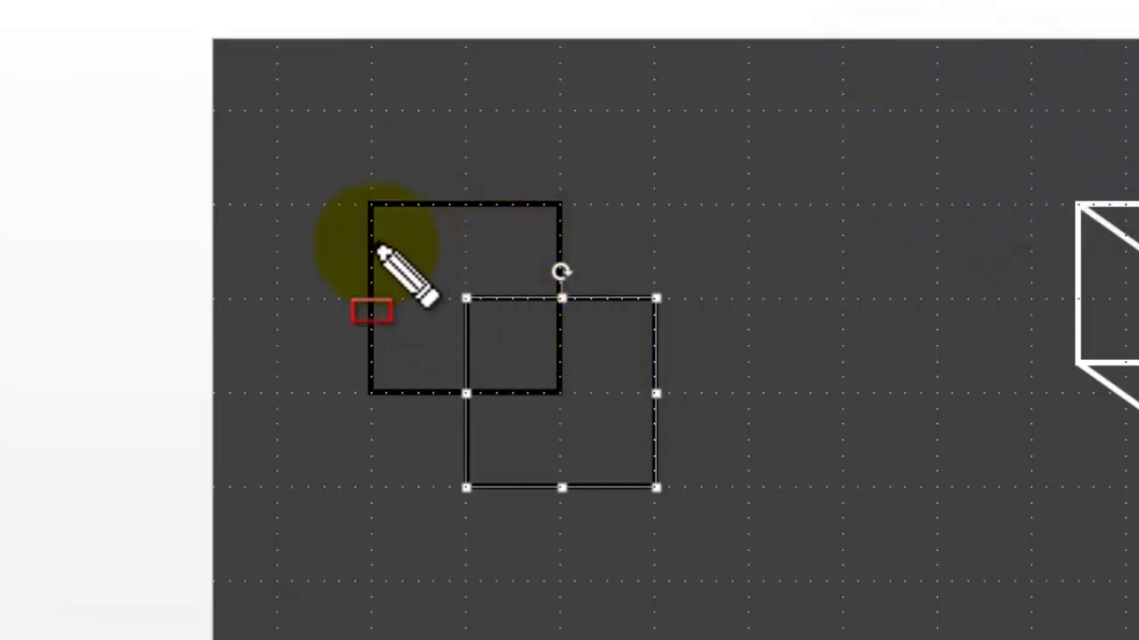
drag(380, 217, 652, 478)
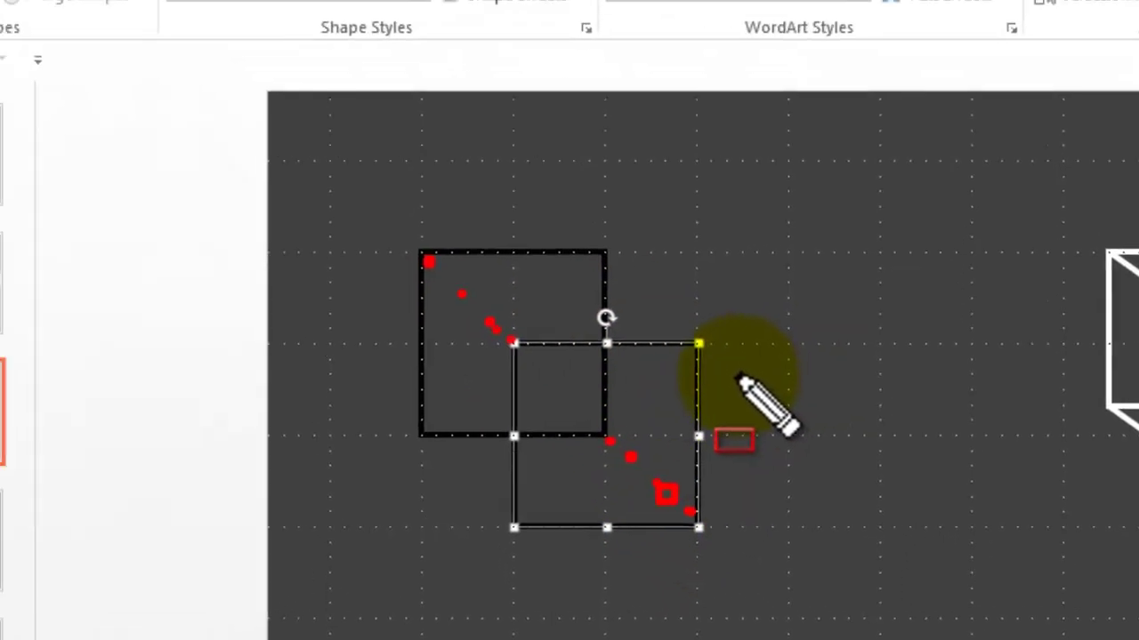
key(Escape)
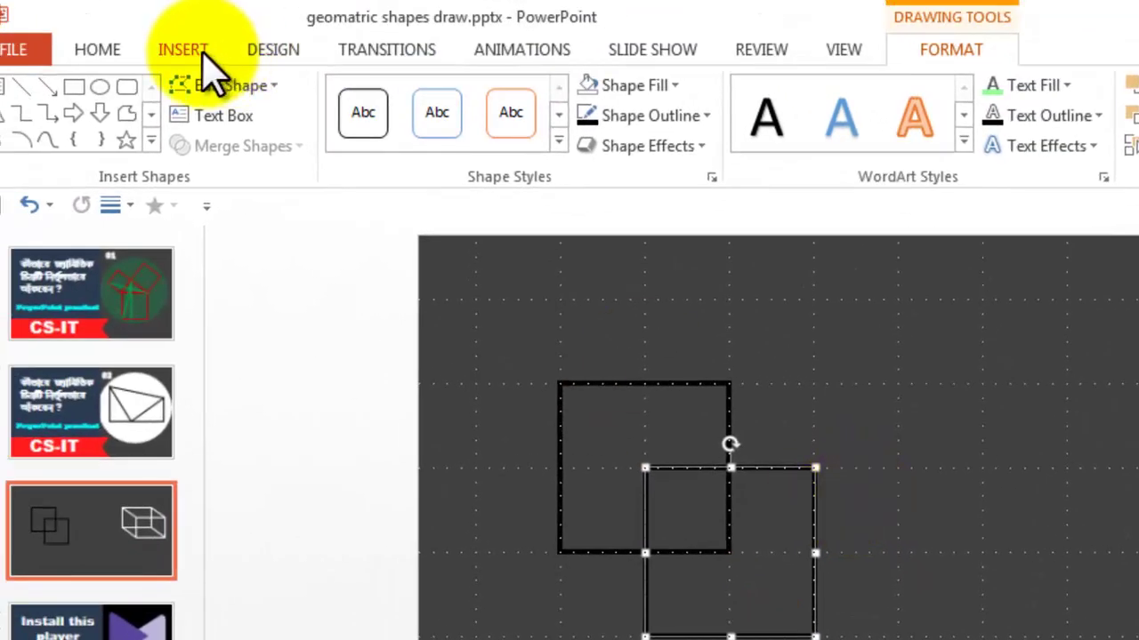
Draw a straight line joining the two squares' lower-left corners.
click(183, 50)
click(425, 142)
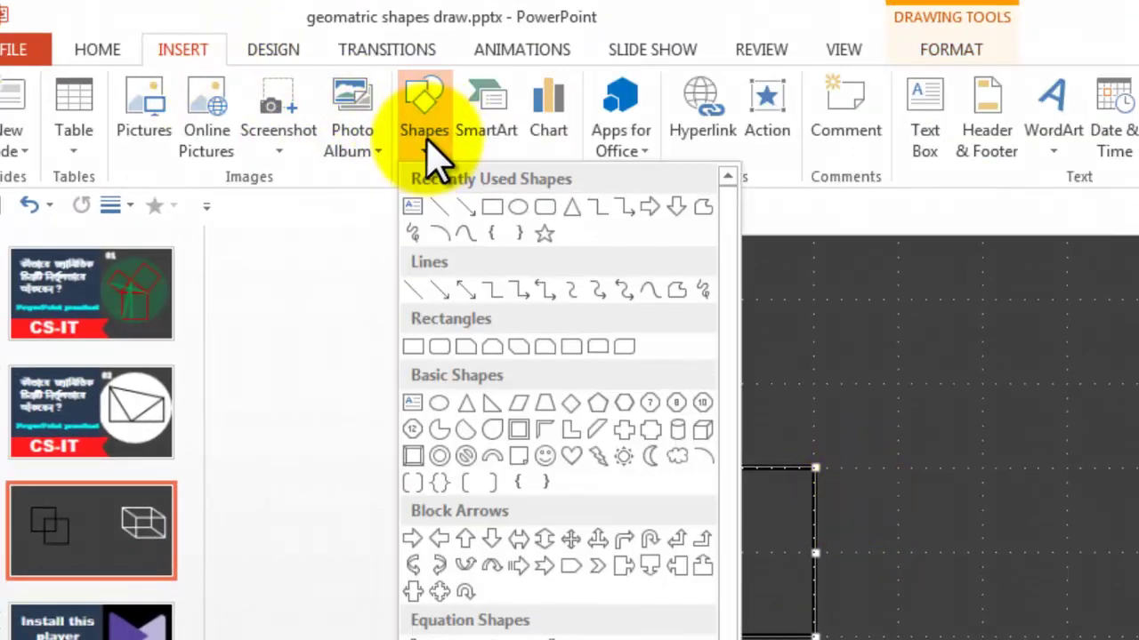
click(412, 291)
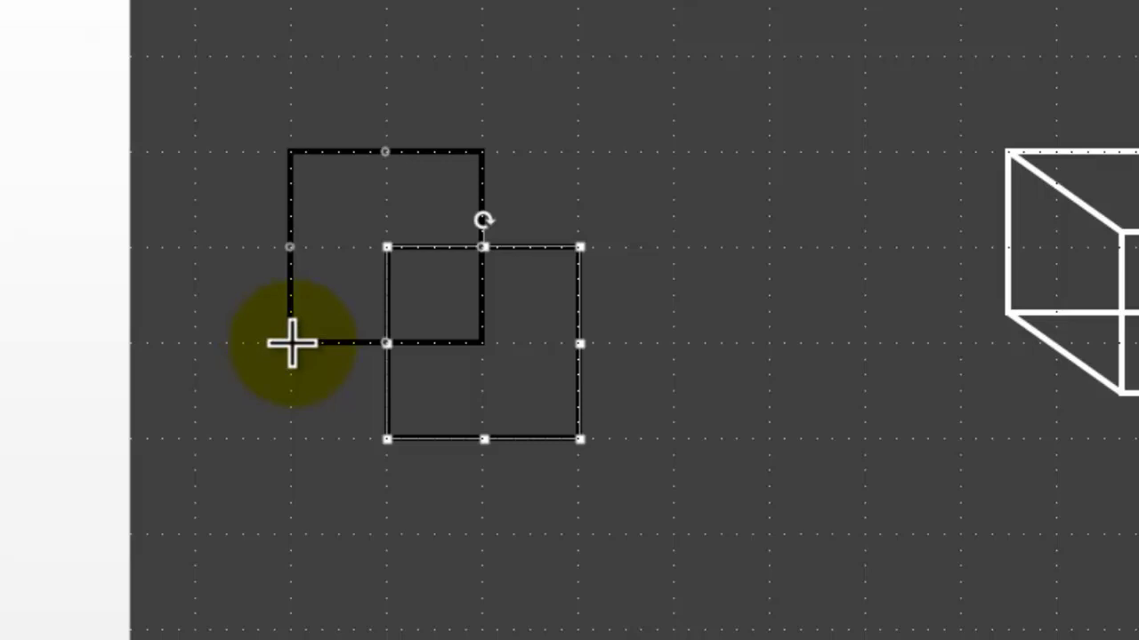
drag(289, 342, 385, 437)
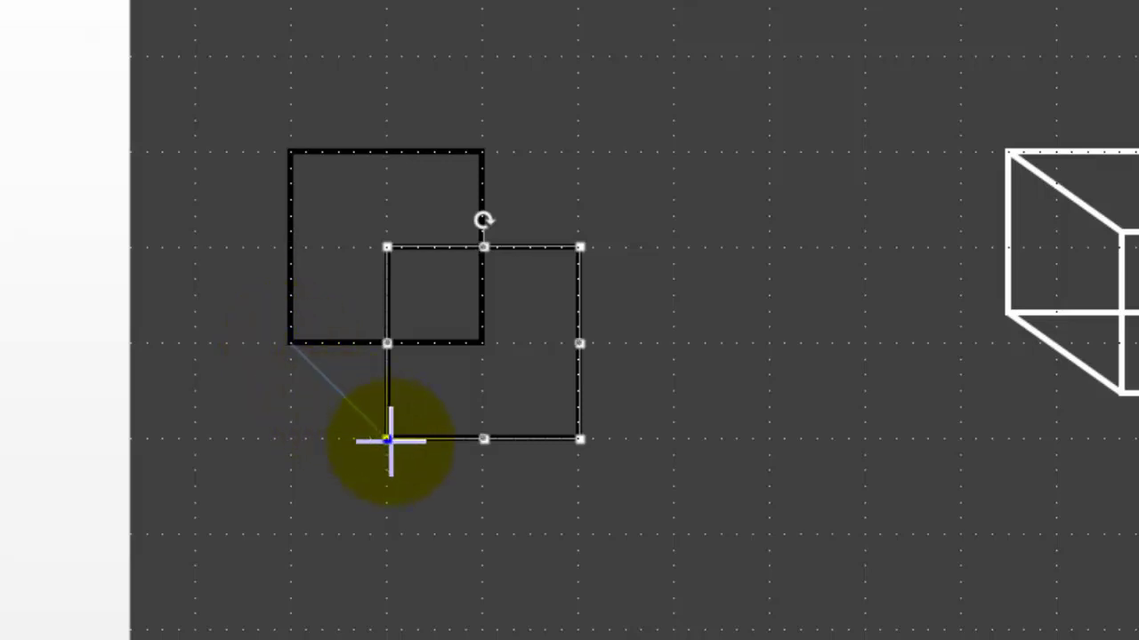
drag(389, 439, 386, 439)
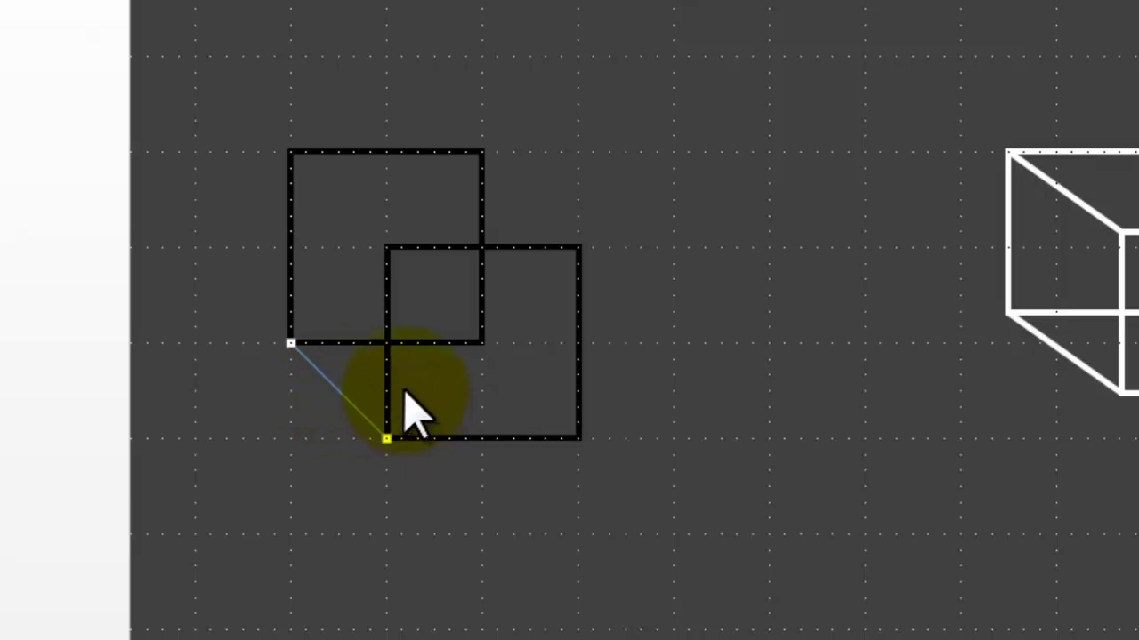
mouse_move(370, 376)
mouse_down()
mouse_move(384, 391)
mouse_move(340, 207)
mouse_up()
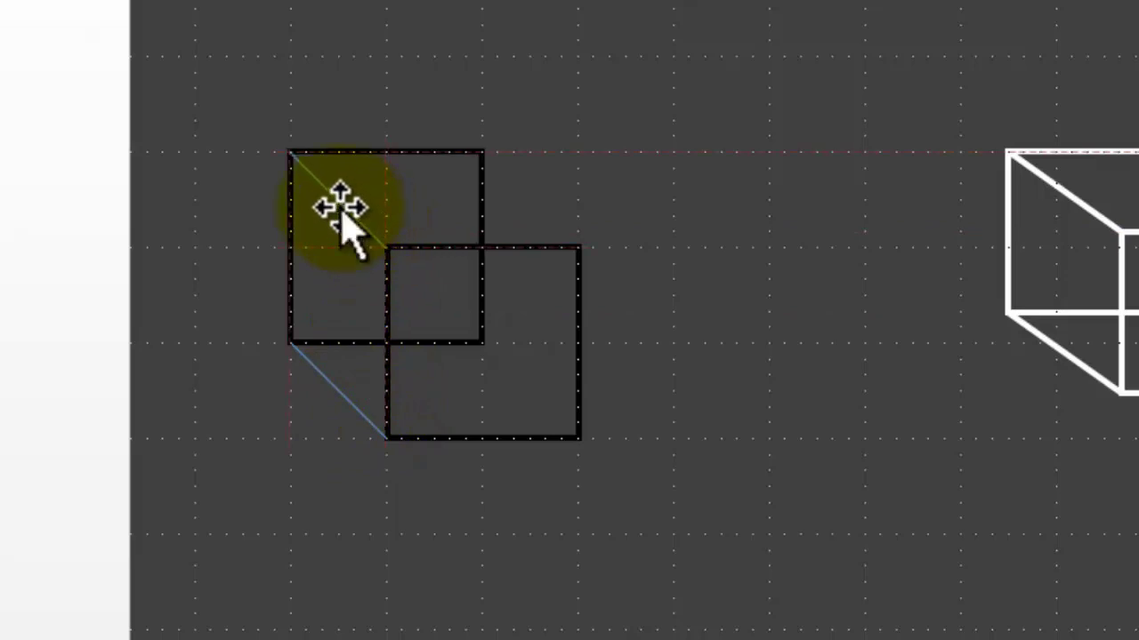
Paste copies of the diagonal onto the top-right and lower-right corner pairs.
key(ctrl+v)
scroll(369, 120, up, 1)
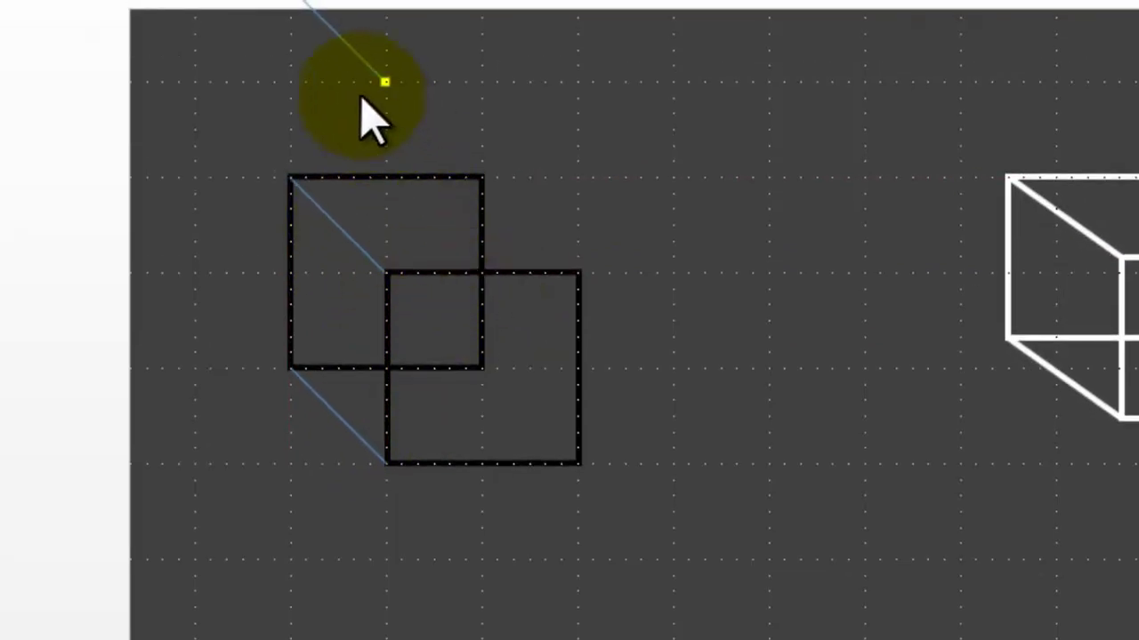
drag(370, 120, 560, 241)
key(ctrl+v)
drag(722, 199, 539, 397)
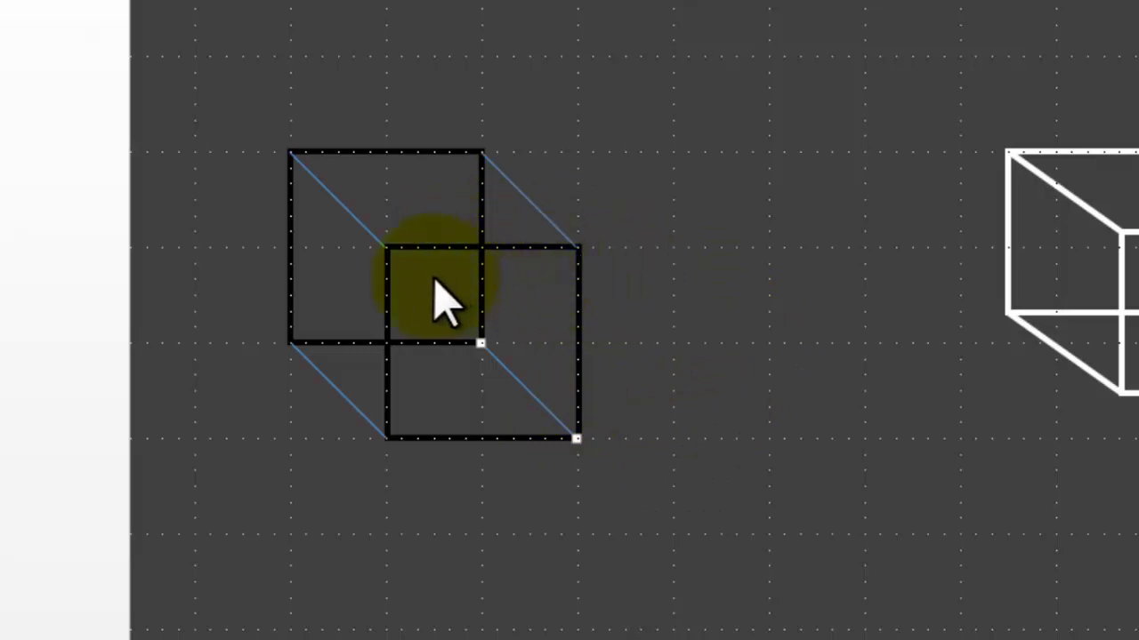
Use Format Painter to copy the front square's thick black outline onto each diagonal.
click(388, 293)
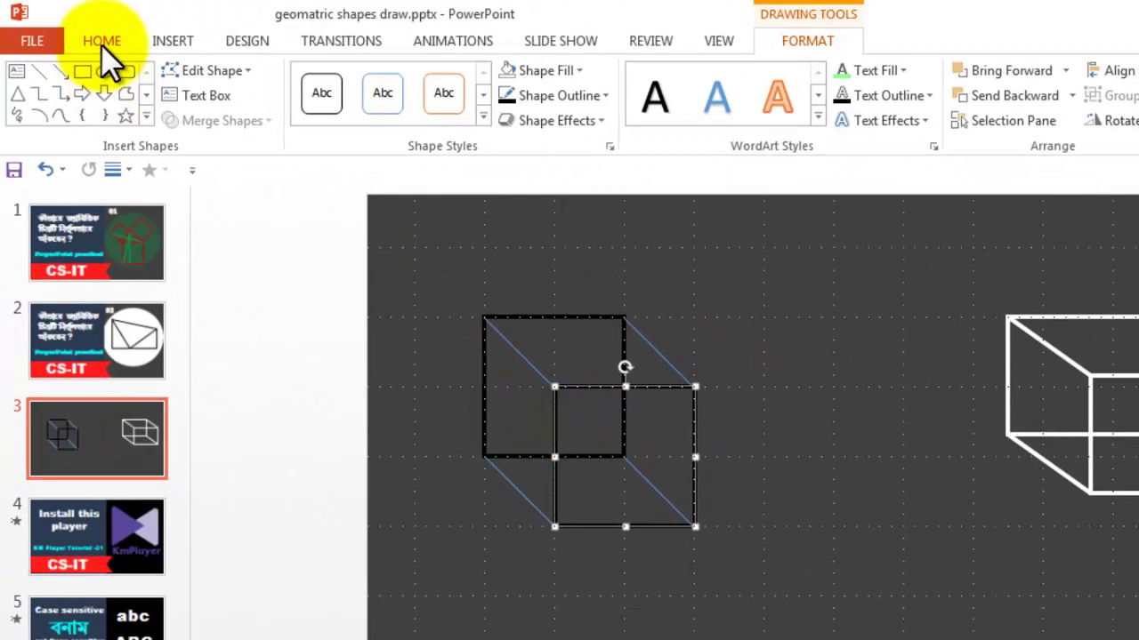
click(101, 41)
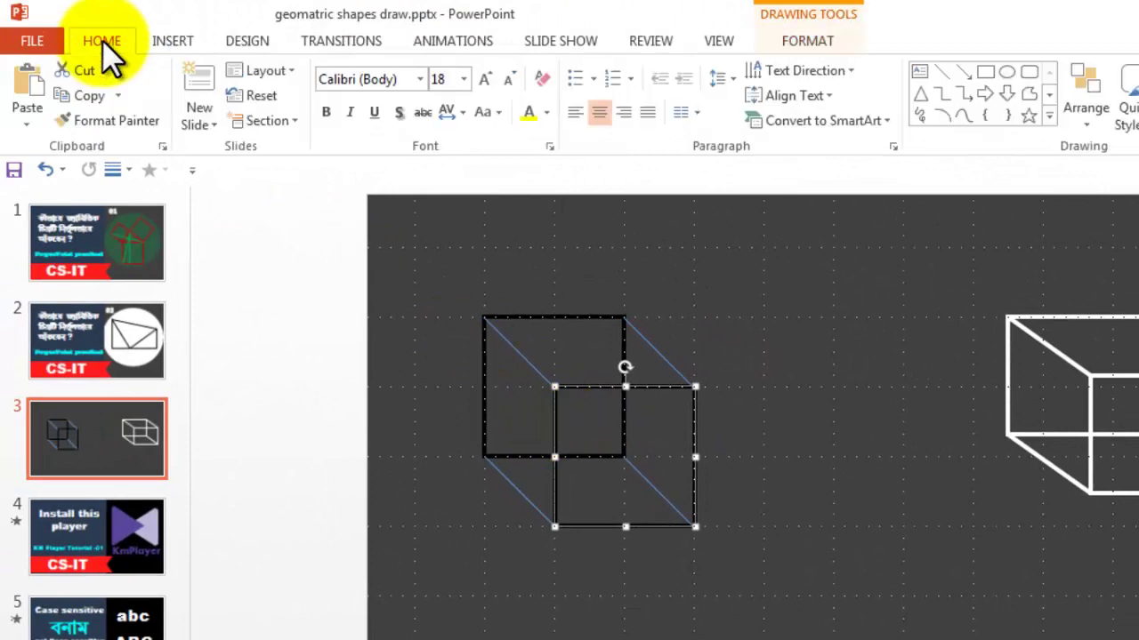
click(128, 124)
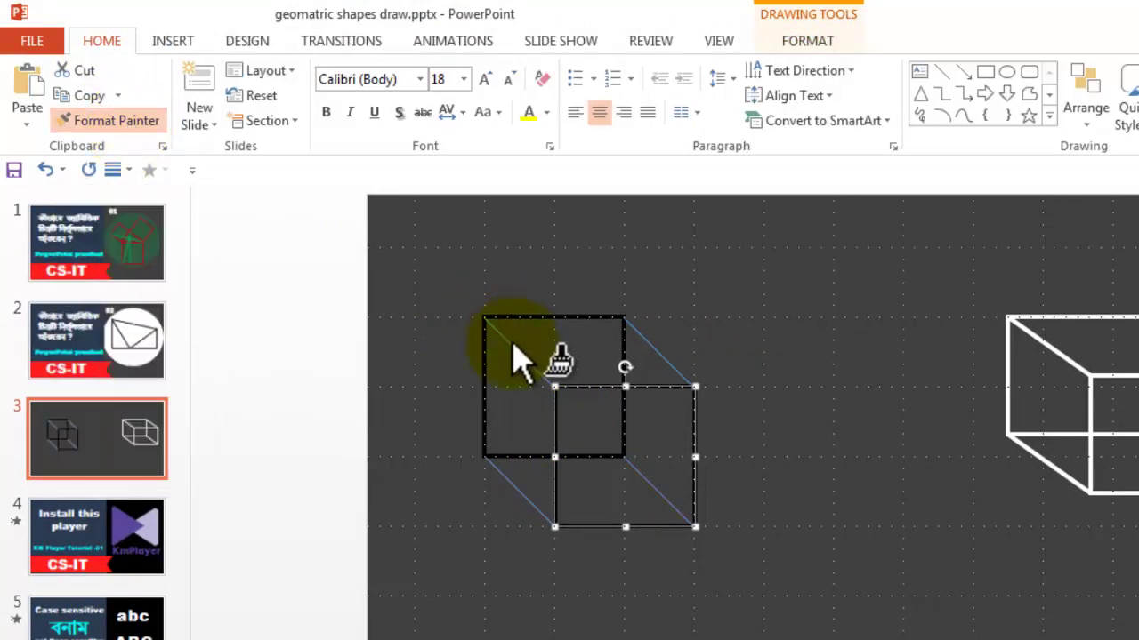
click(516, 350)
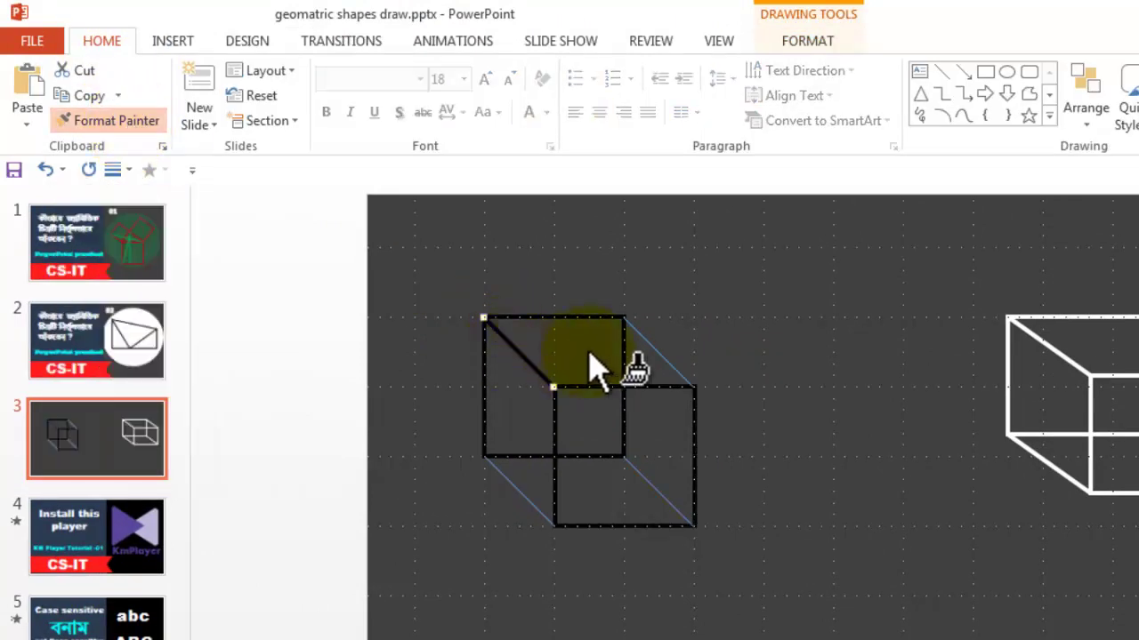
click(659, 351)
click(542, 515)
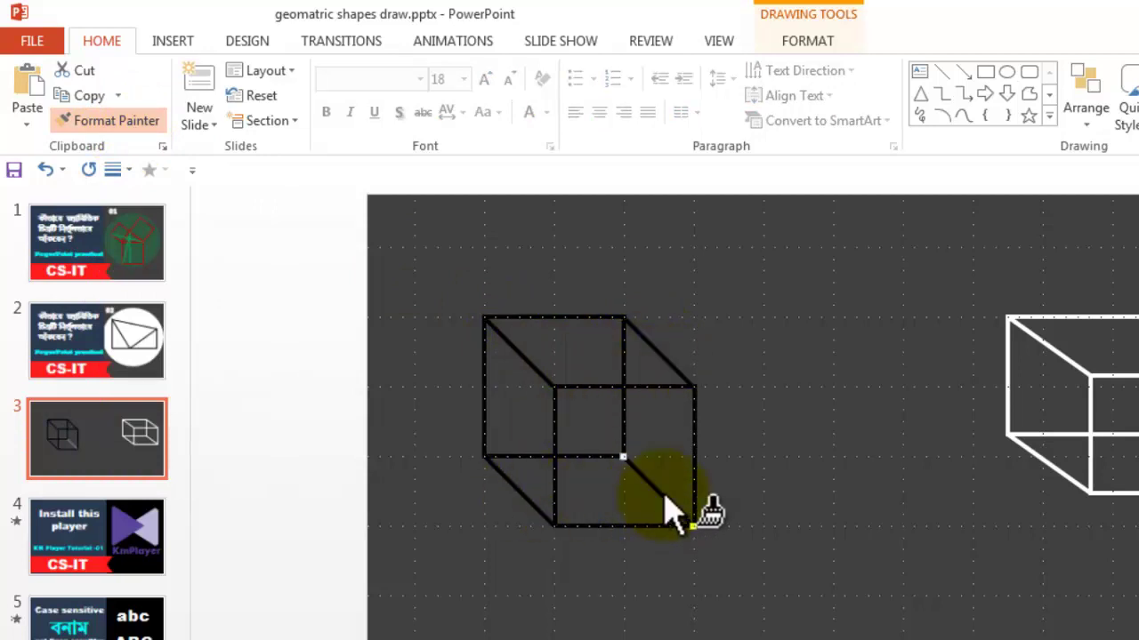
Turn off Gridlines, box-select all six cube lines, and group them.
click(720, 39)
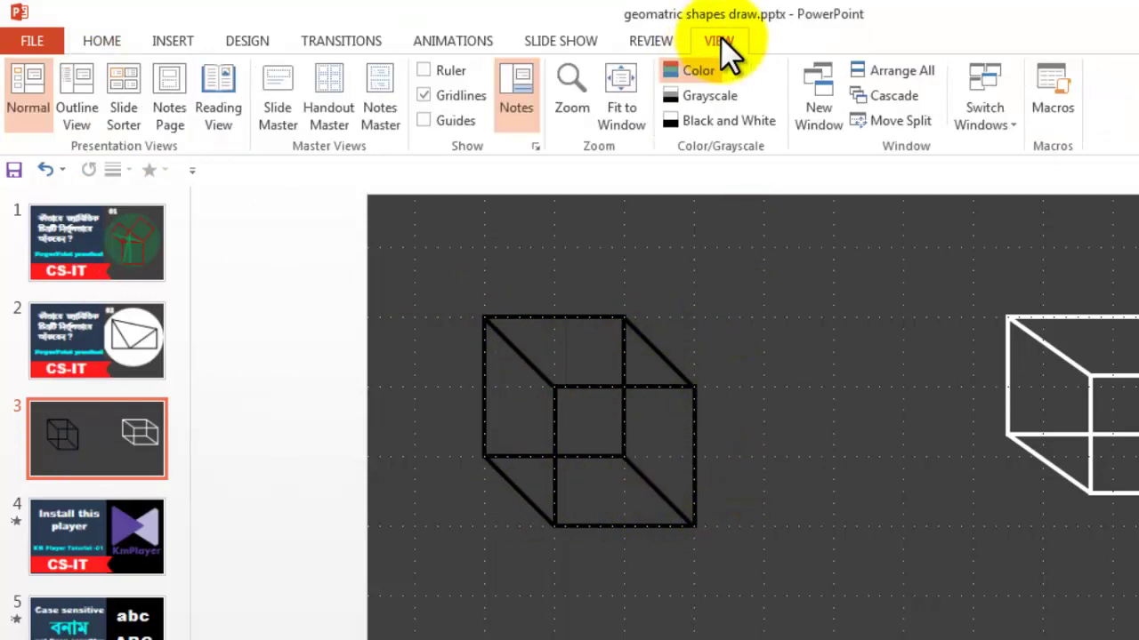
click(424, 94)
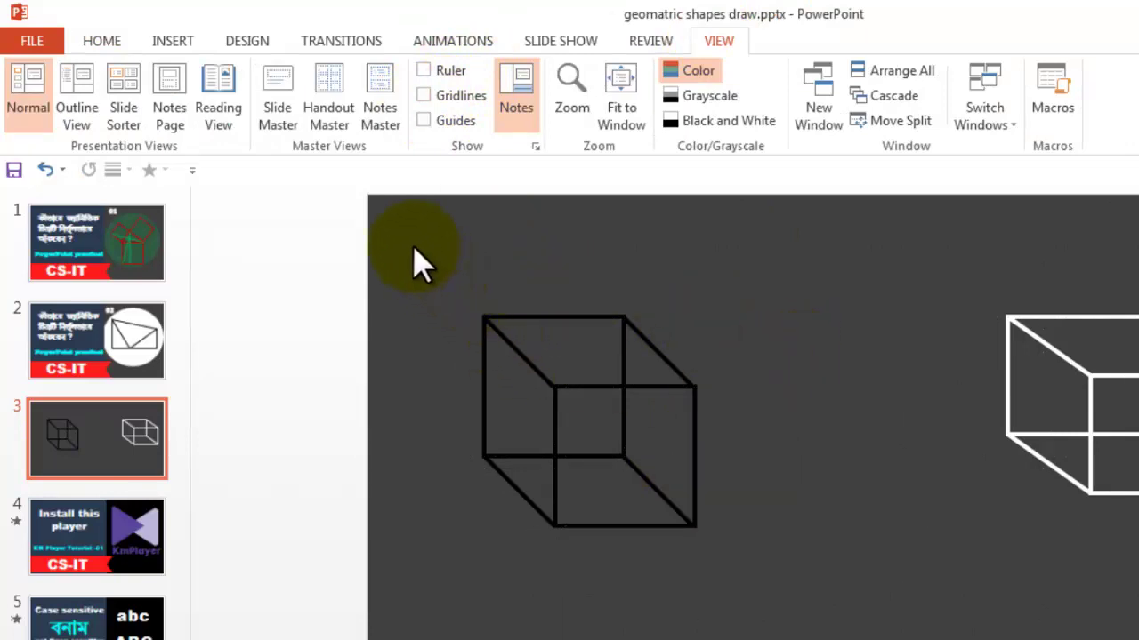
drag(413, 245, 898, 635)
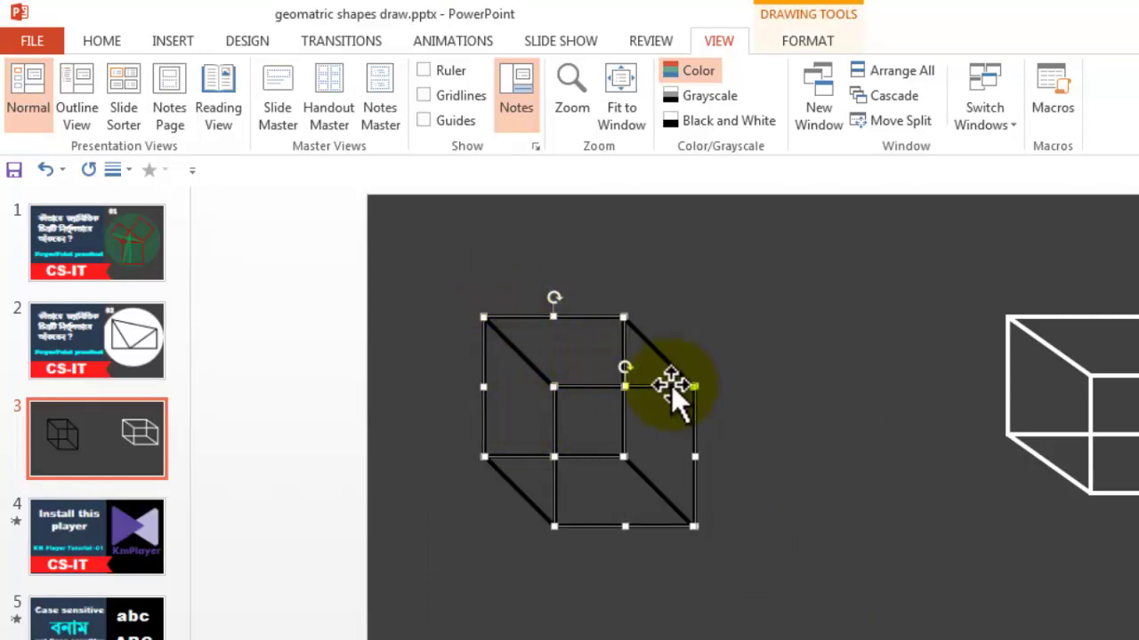
key(ctrl+g)
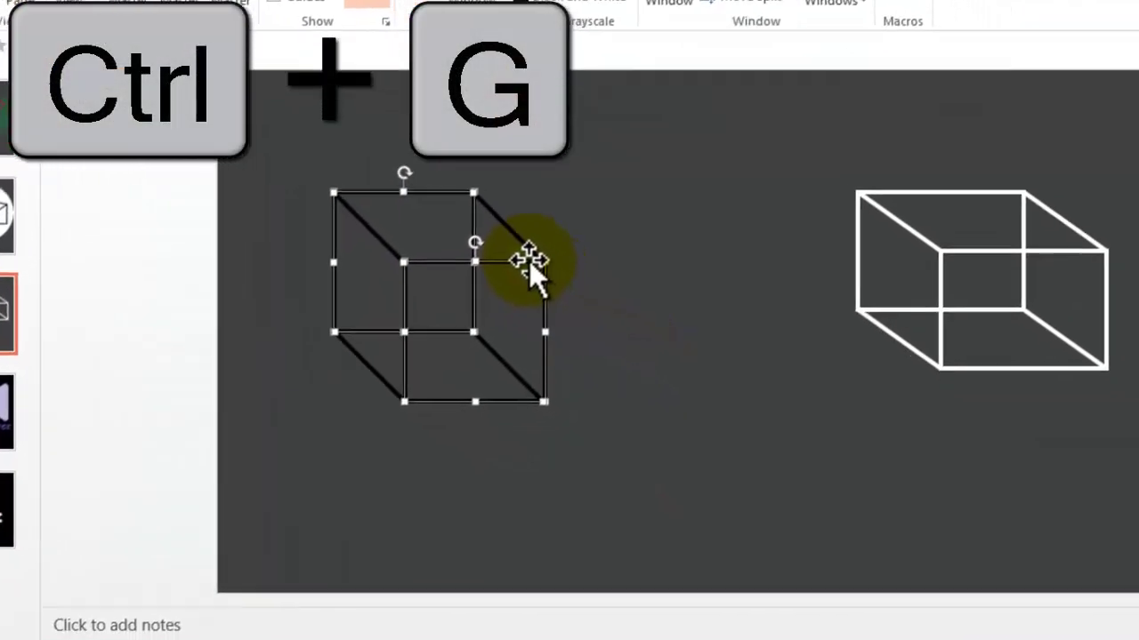
right_click(530, 267)
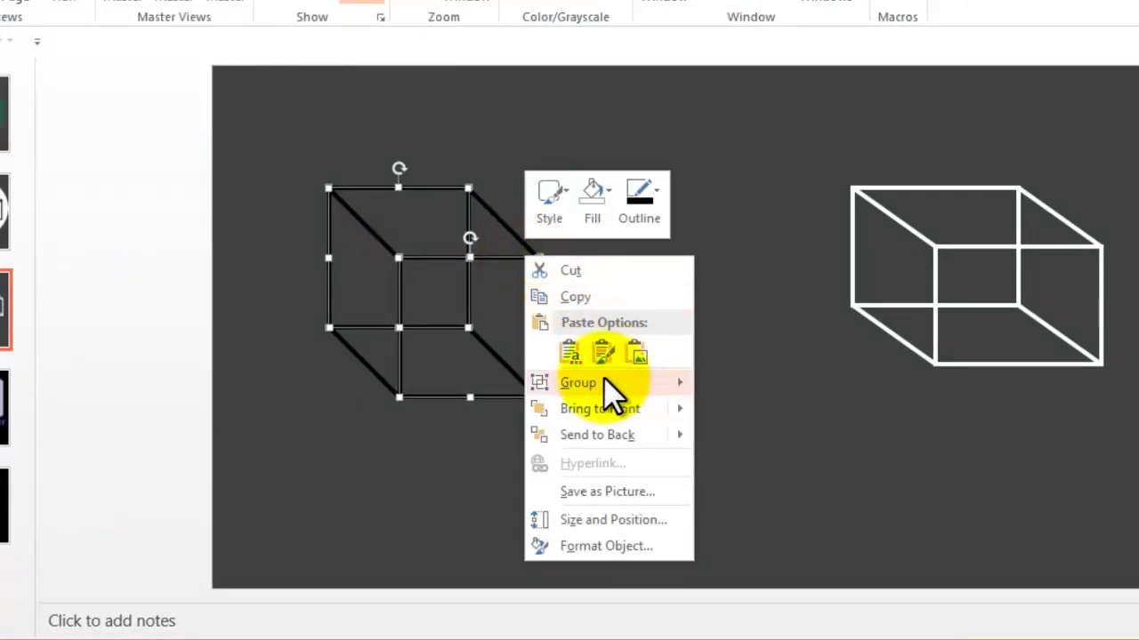
mouse_move(603, 383)
click(745, 388)
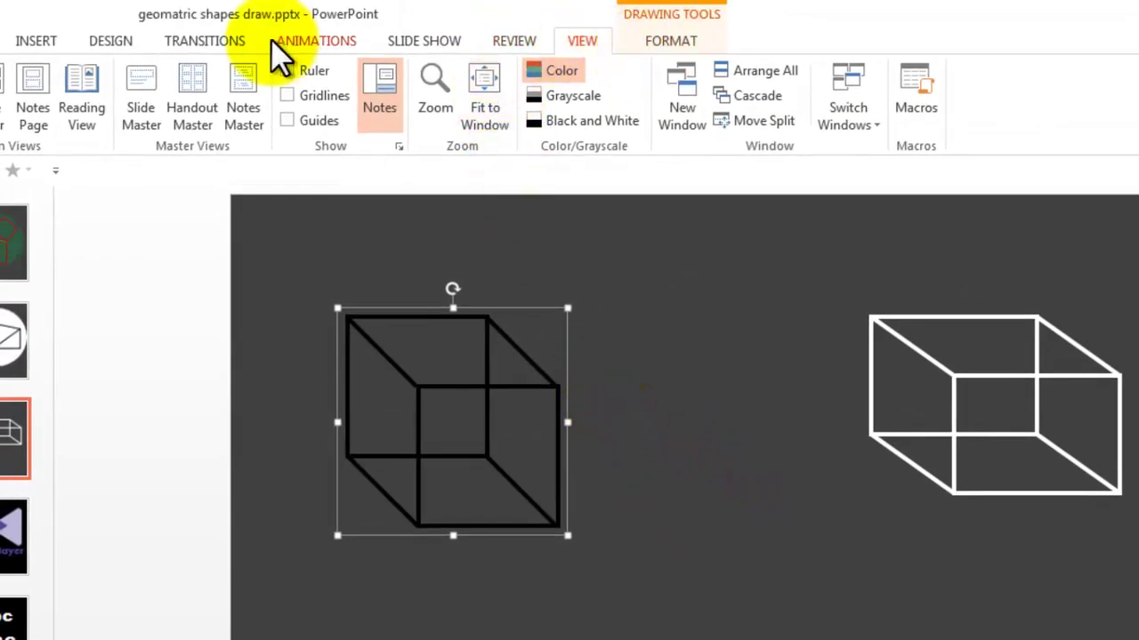
Set the grouped cube's Shape Outline to red from Standard Colors.
click(658, 44)
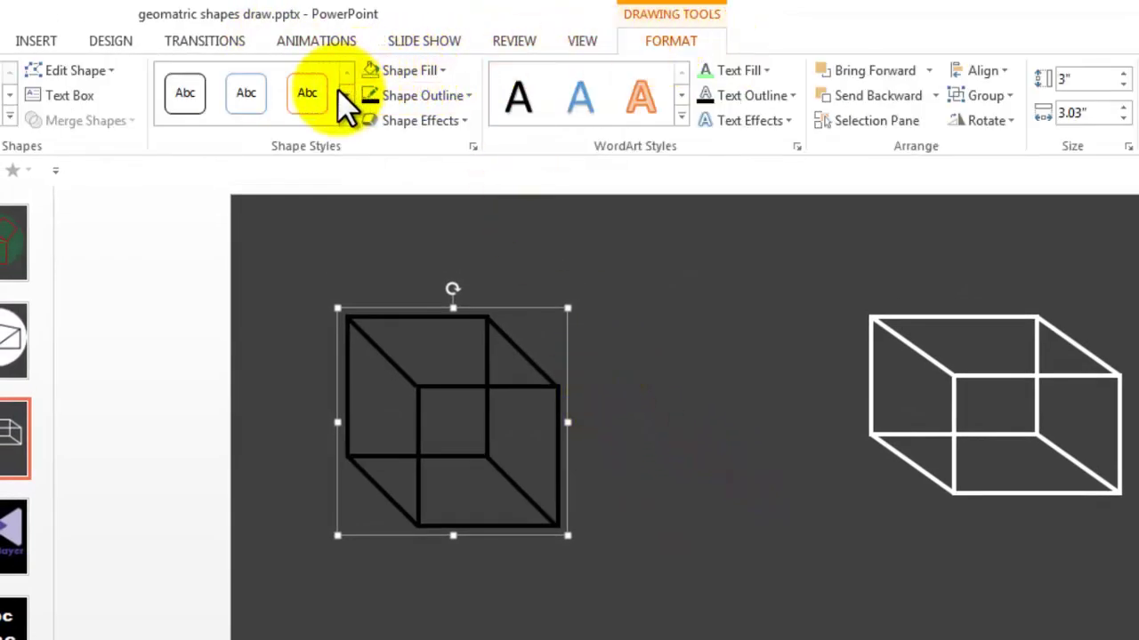
click(450, 98)
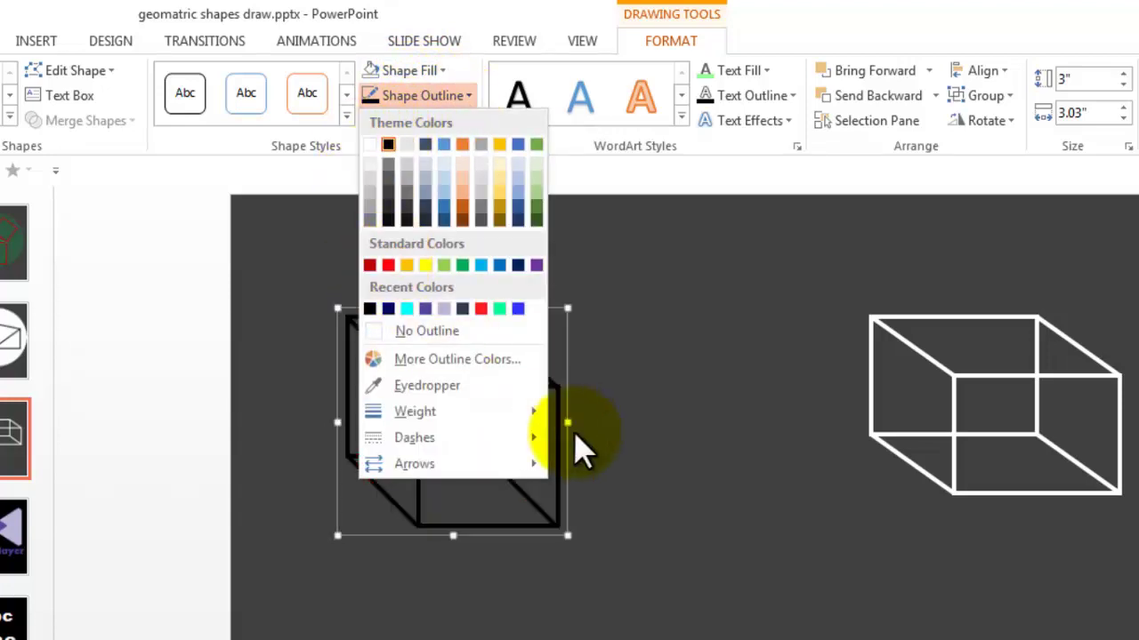
click(580, 449)
click(549, 421)
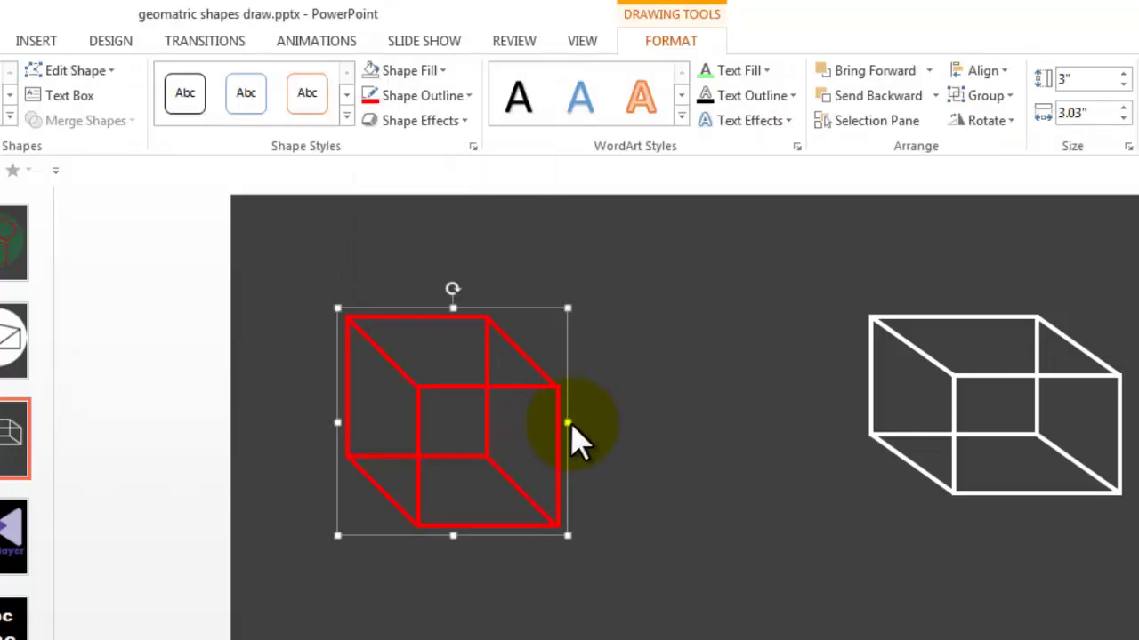
Resize the cube to 5.76" wide and 1.49" high, tilt it, and reposition it.
drag(560, 421, 752, 421)
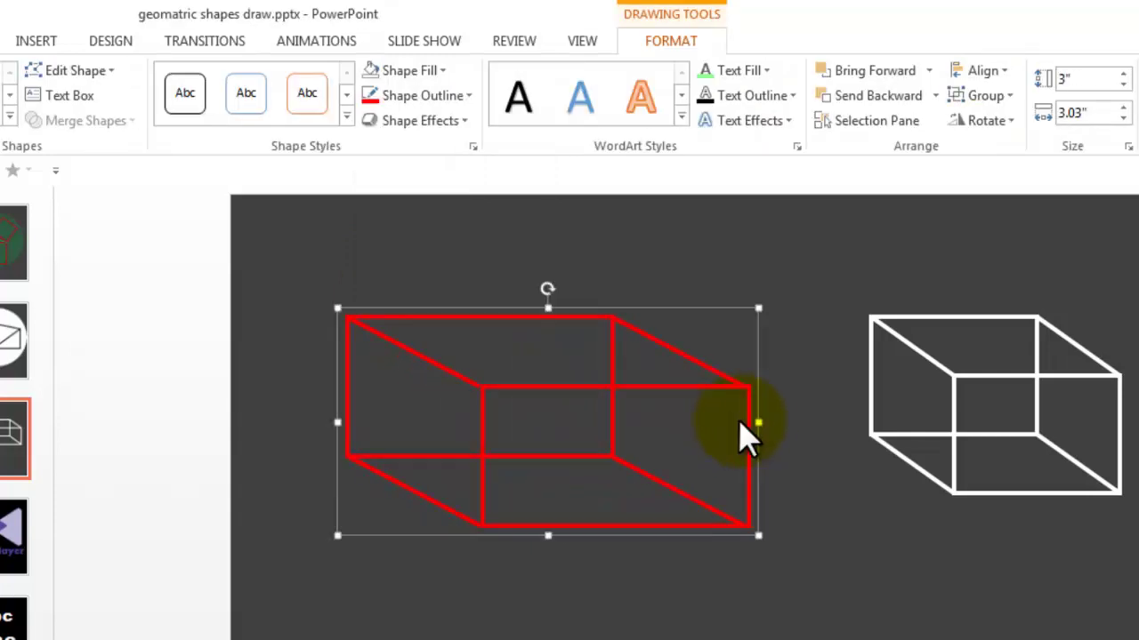
mouse_move(546, 309)
mouse_down()
mouse_move(546, 241)
mouse_move(635, 333)
mouse_up()
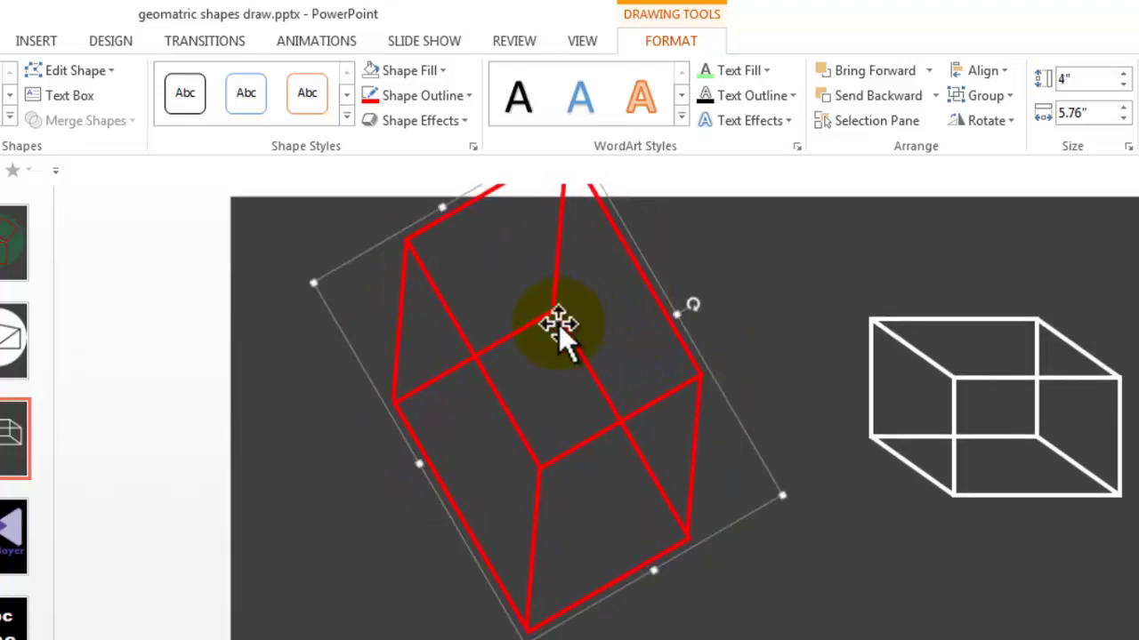
drag(556, 338, 560, 392)
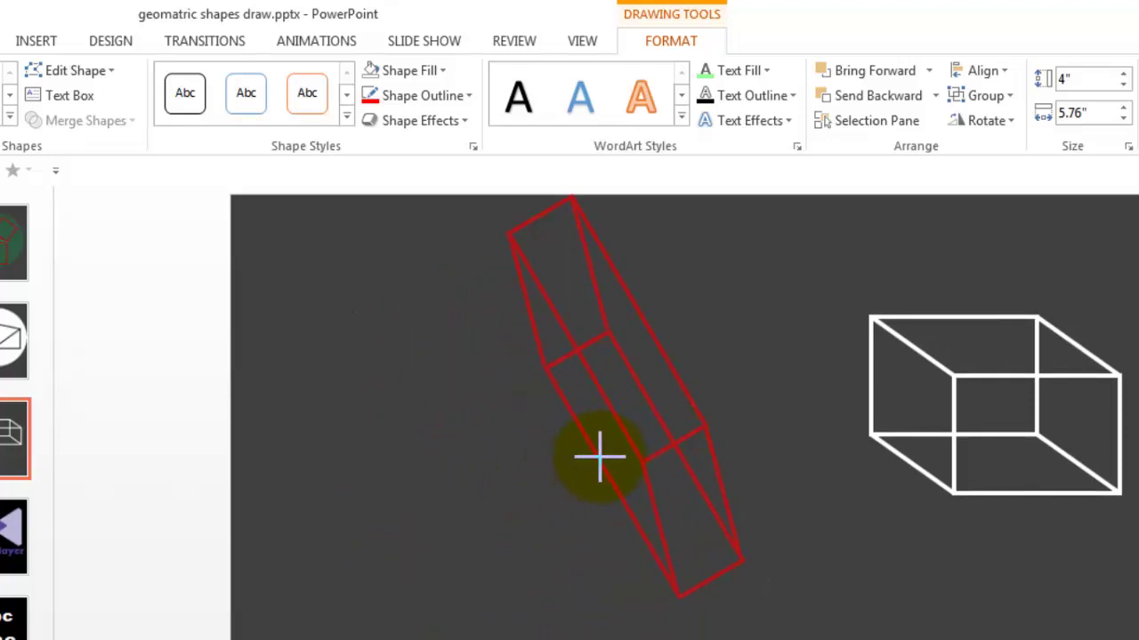
click(603, 368)
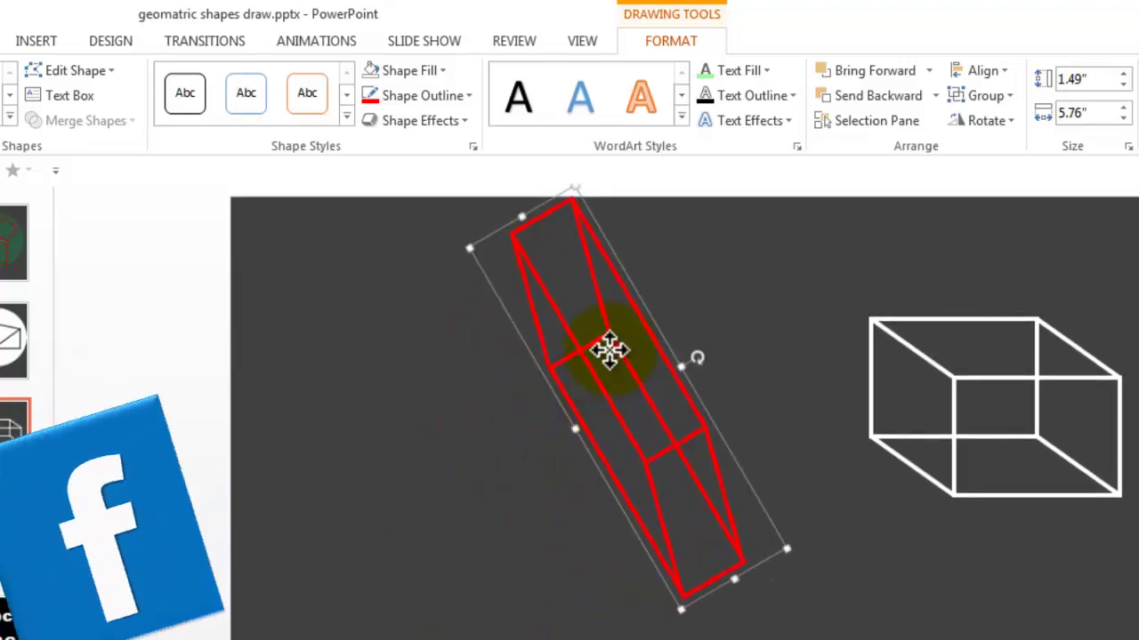
drag(610, 347, 548, 382)
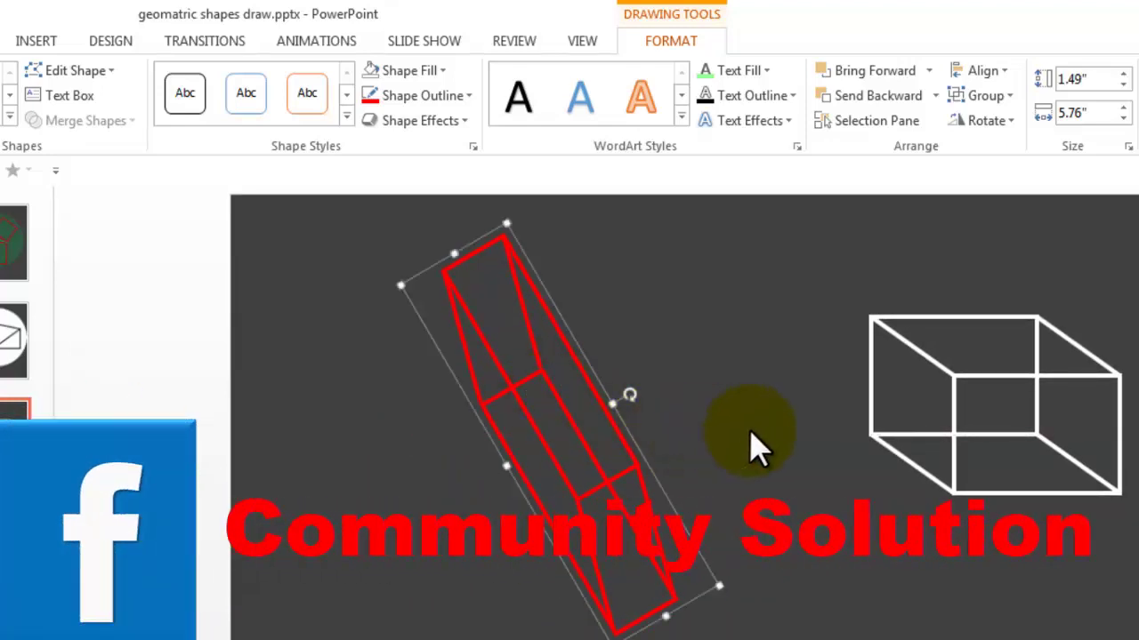